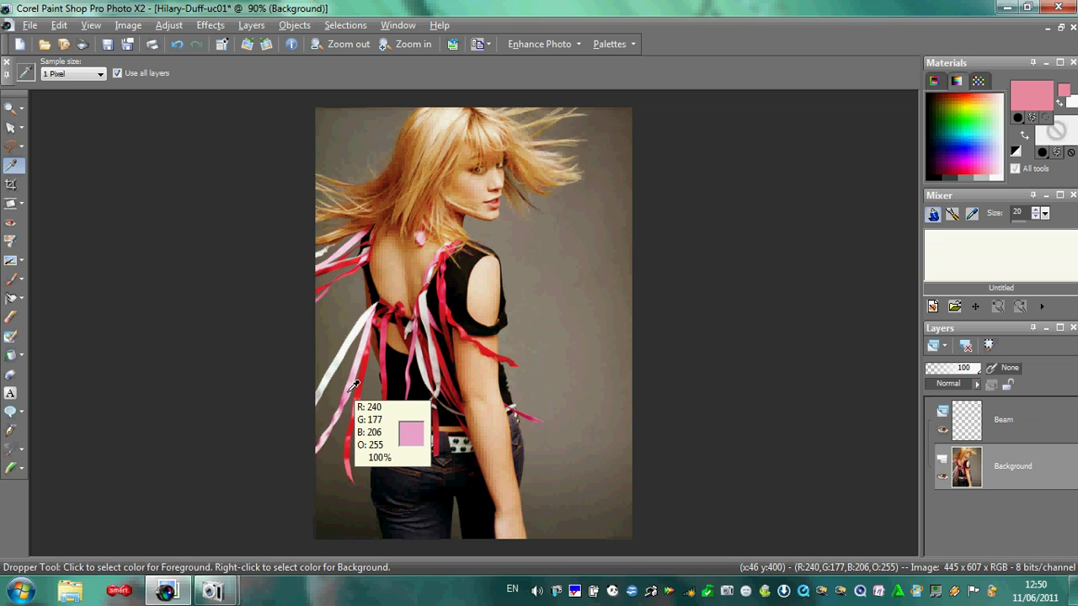
Sample the light pink of the hanging ribbon and draw a smooth winding Pen curve zigzagging down over the woman from top to bottom
click(348, 390)
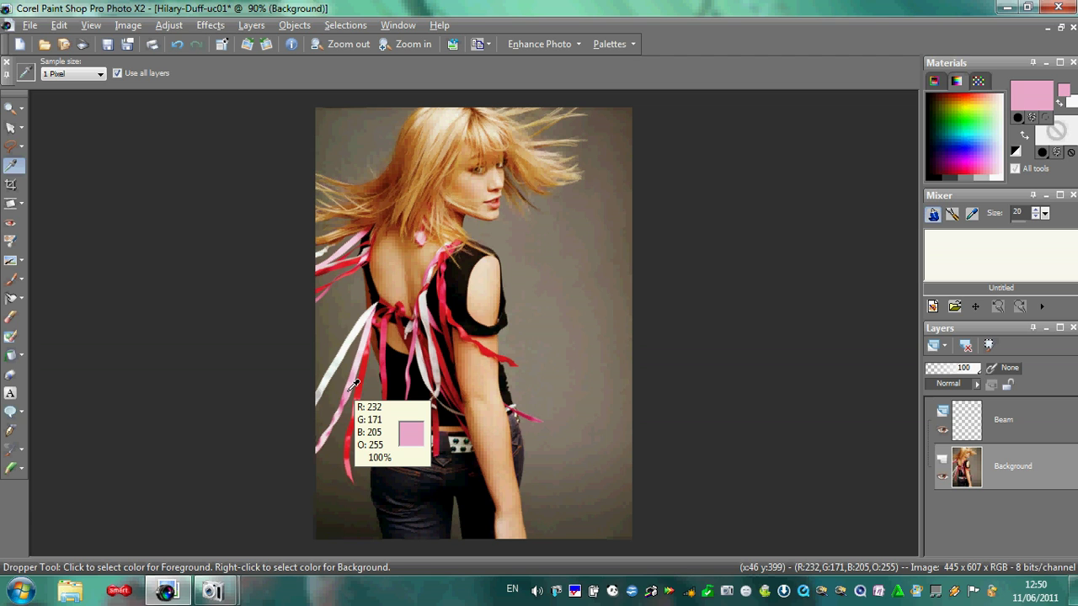
click(13, 435)
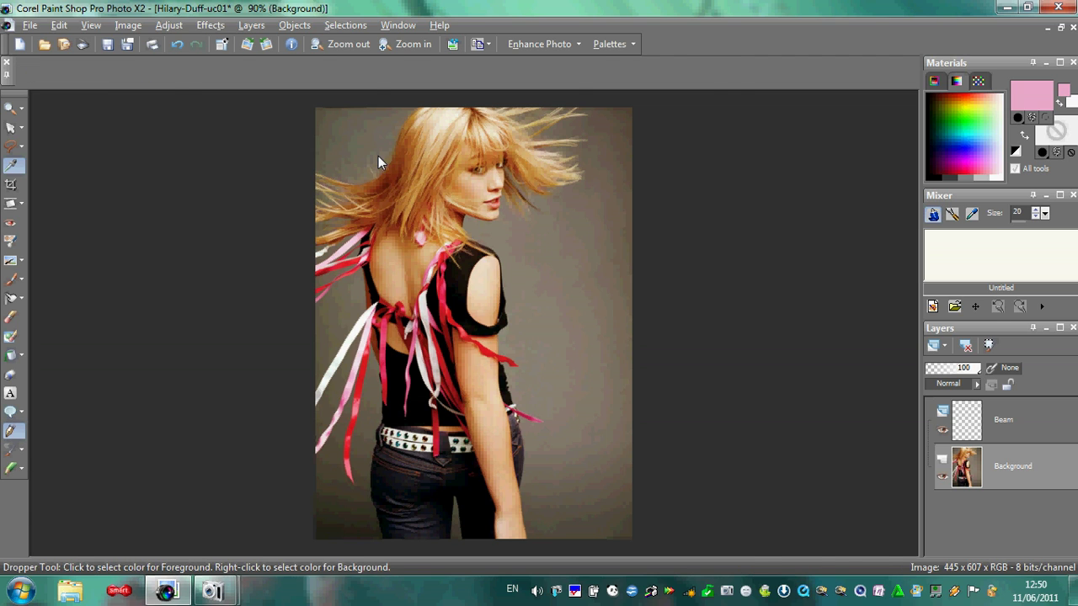
click(387, 110)
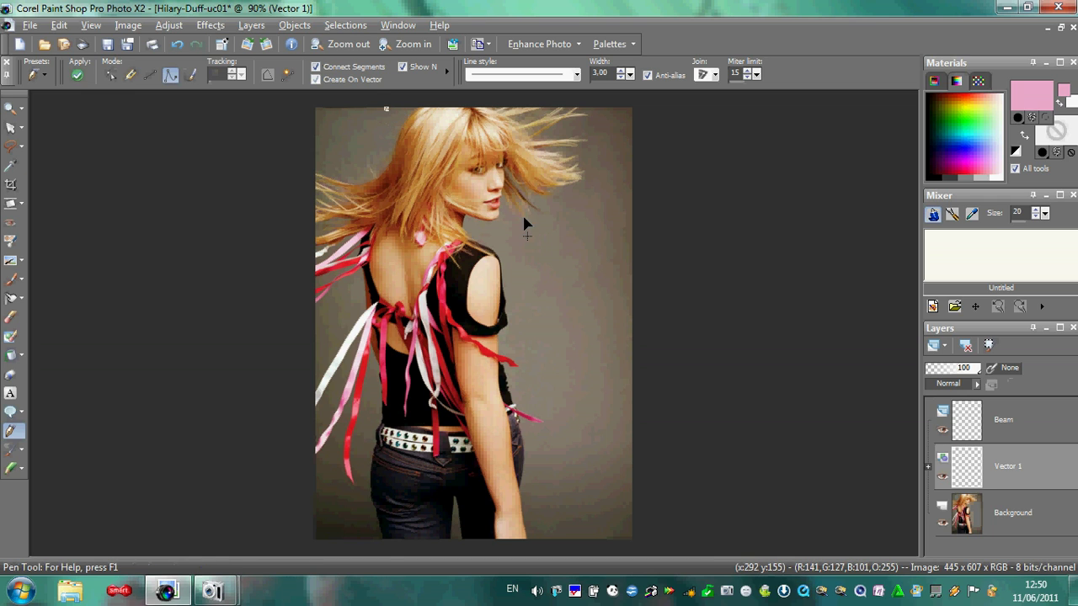
drag(545, 250, 433, 288)
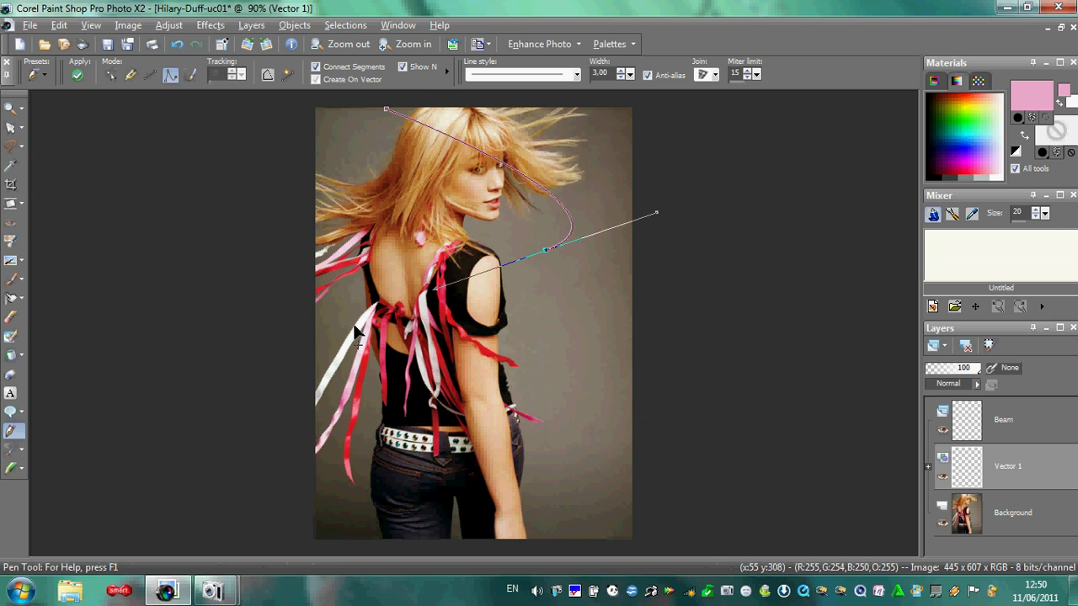
drag(344, 291, 385, 332)
drag(527, 368, 632, 340)
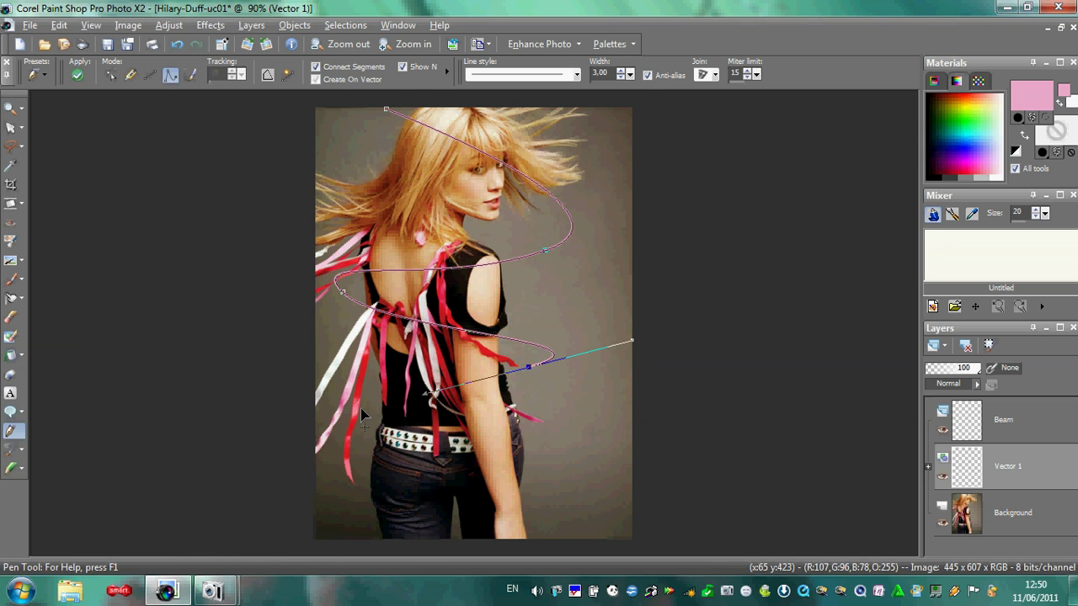
drag(374, 409, 407, 438)
drag(577, 469, 496, 516)
drag(334, 506, 354, 547)
click(419, 545)
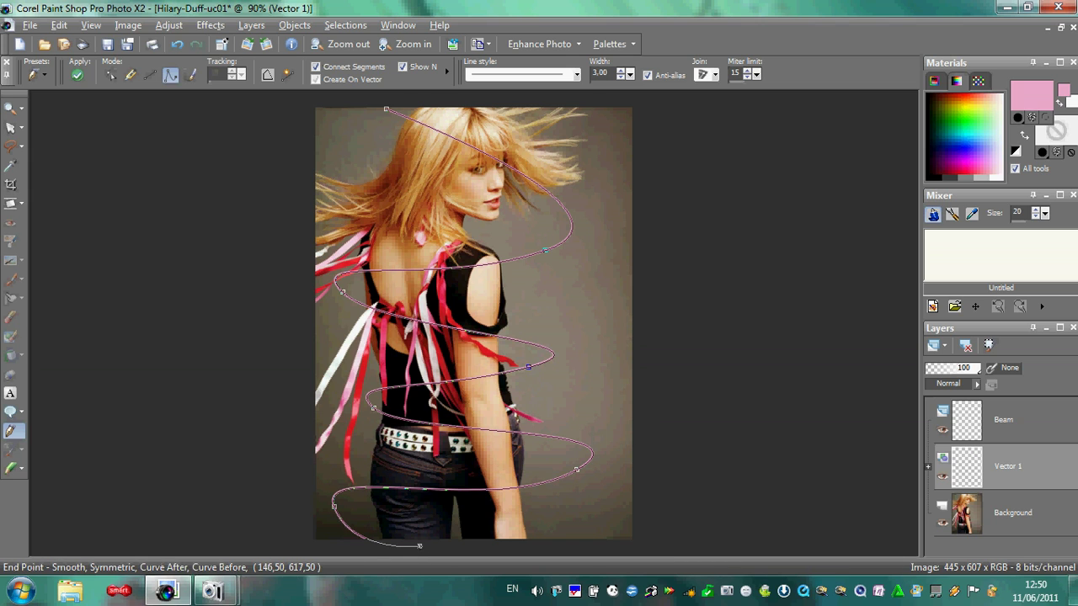
click(14, 128)
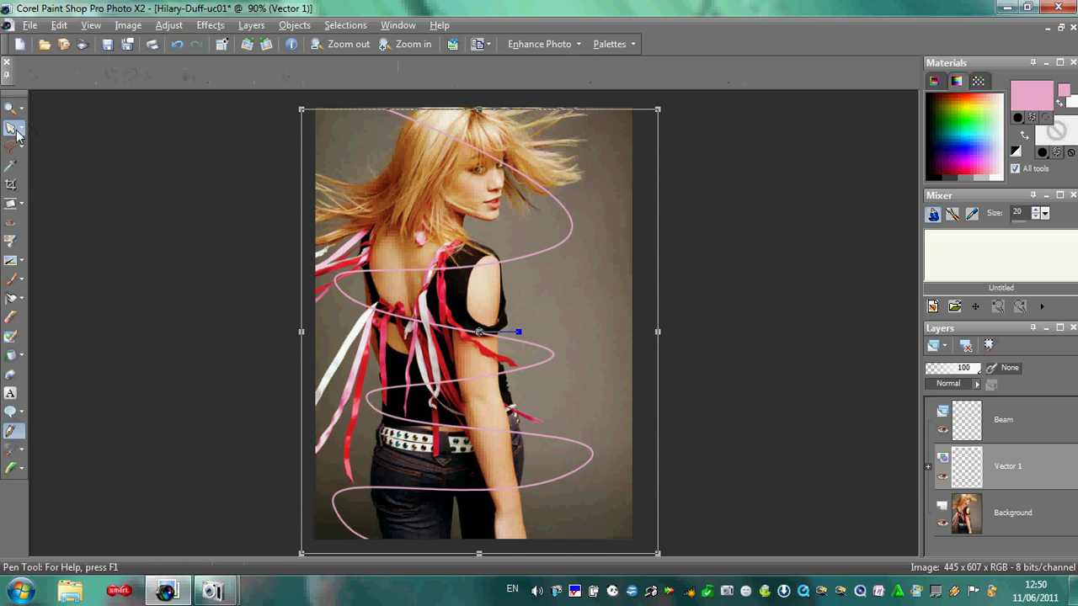
click(14, 129)
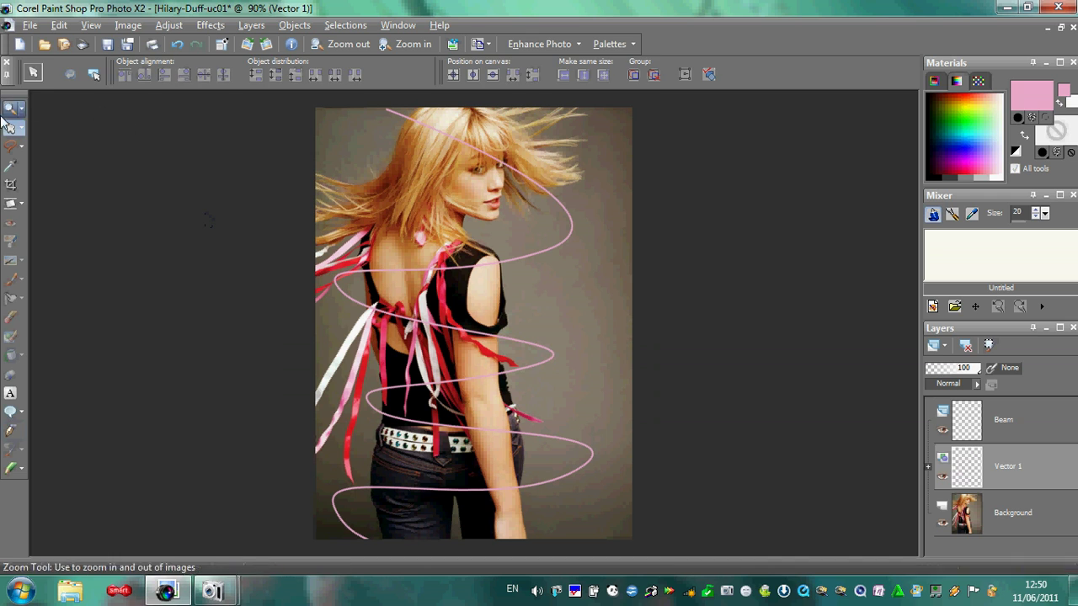
Delete the Beam layer
click(1024, 421)
right_click(1023, 421)
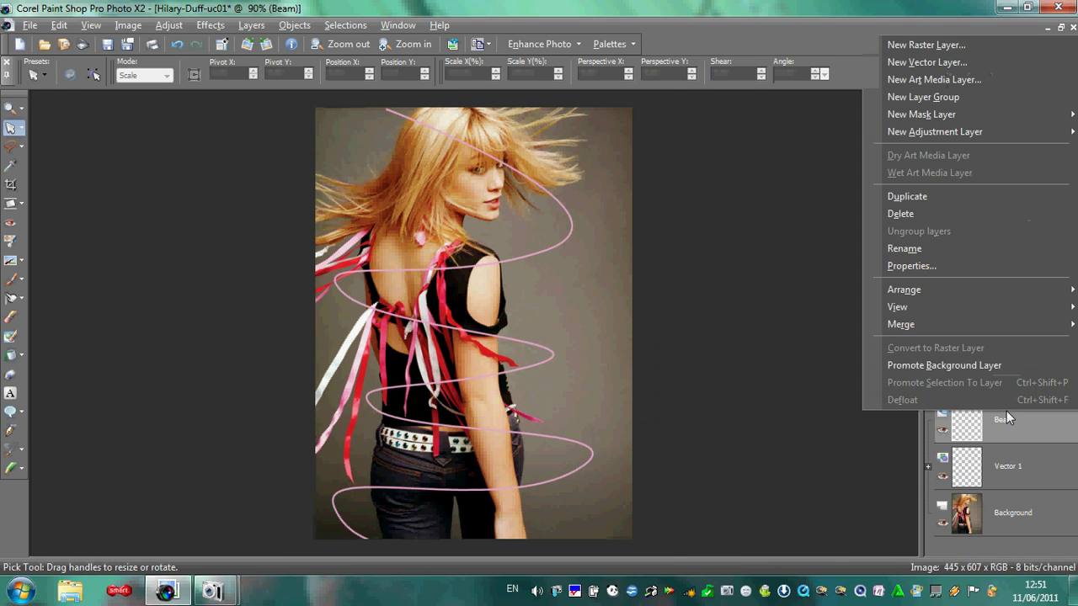
click(913, 214)
click(505, 320)
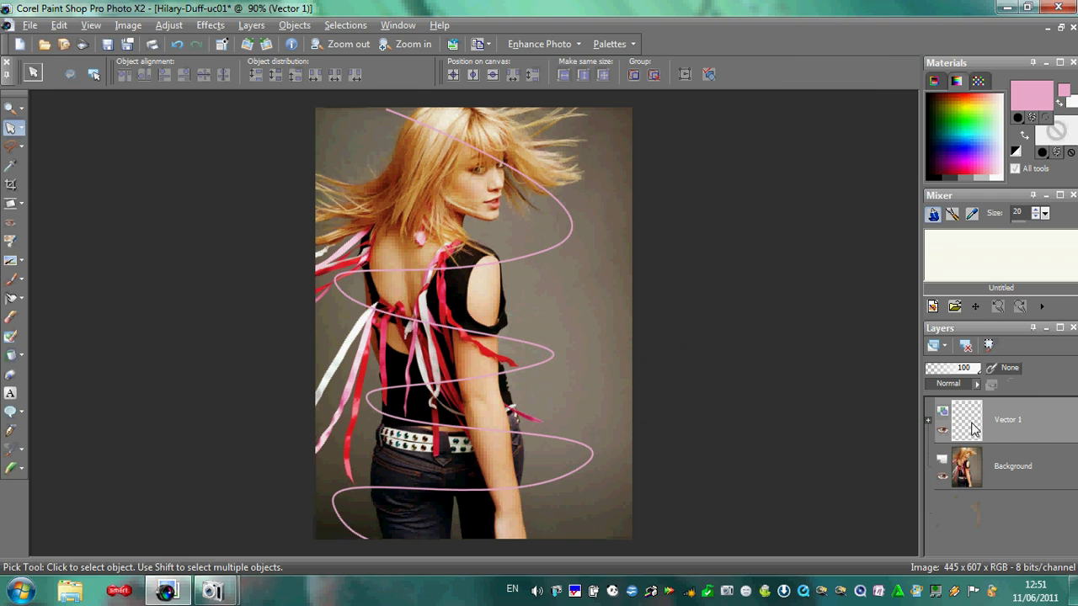
Duplicate the Vector 1 layer holding the pink curve
click(1032, 420)
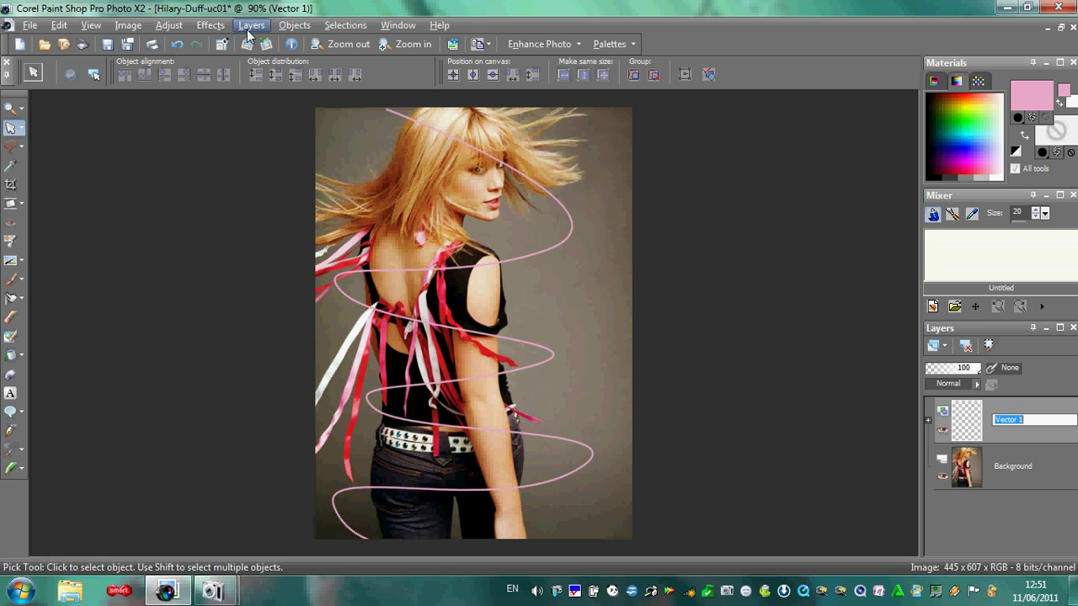
right_click(1036, 437)
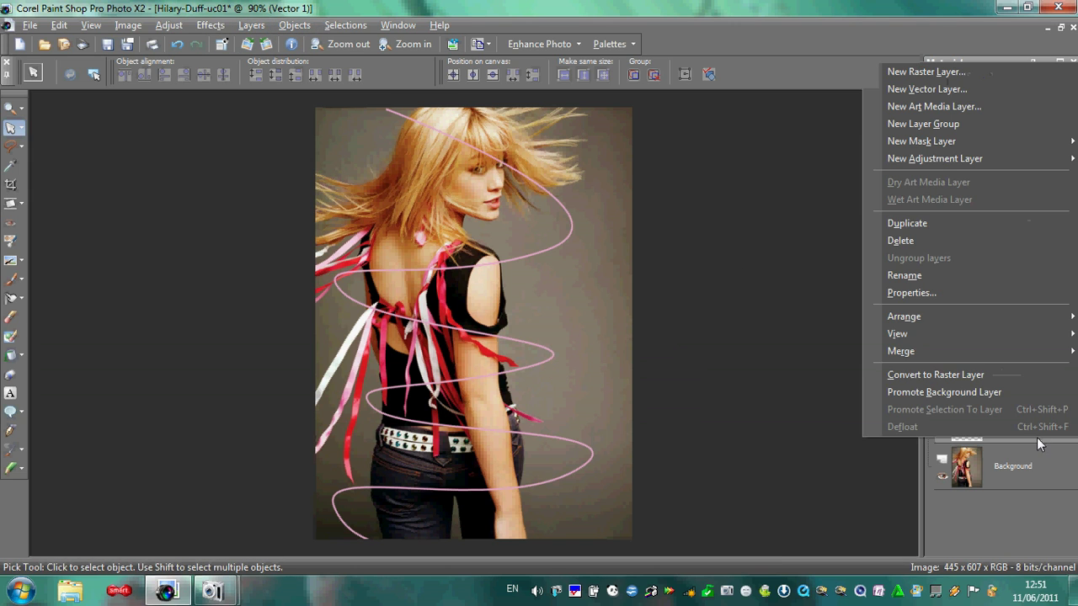
click(930, 222)
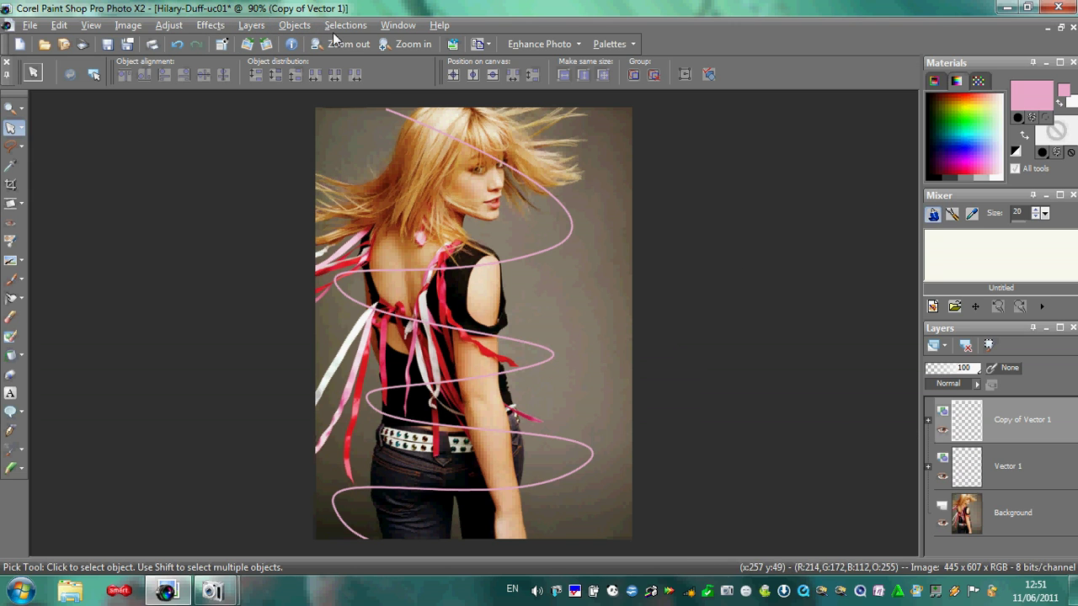
Apply a Gaussian Blur to the duplicated curve layer, accepting its conversion to a raster layer and adjusting the blur radius
click(210, 24)
mouse_move(168, 24)
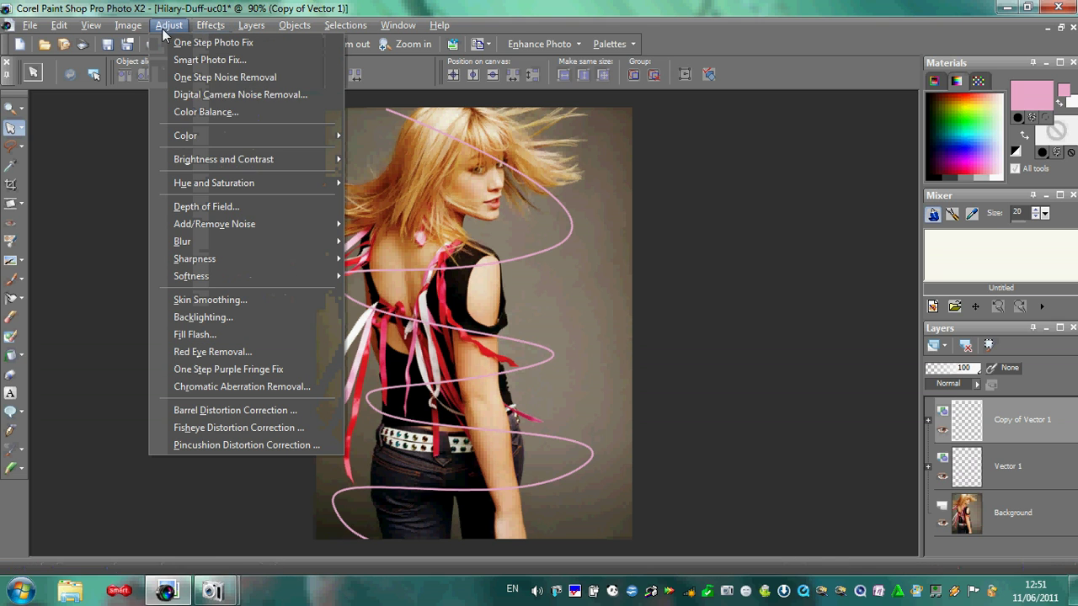
mouse_move(215, 242)
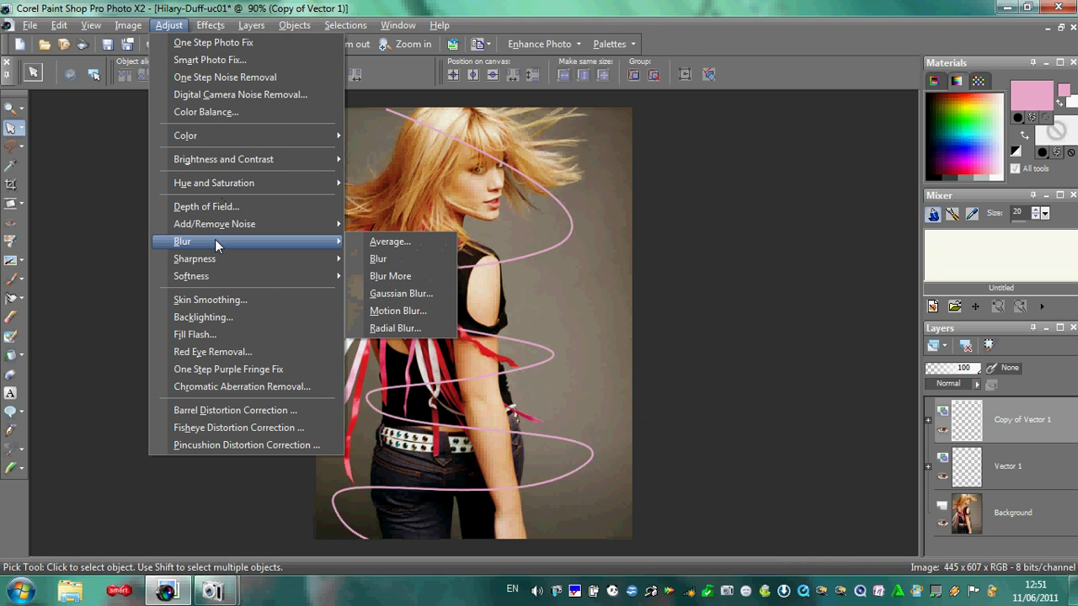
click(404, 293)
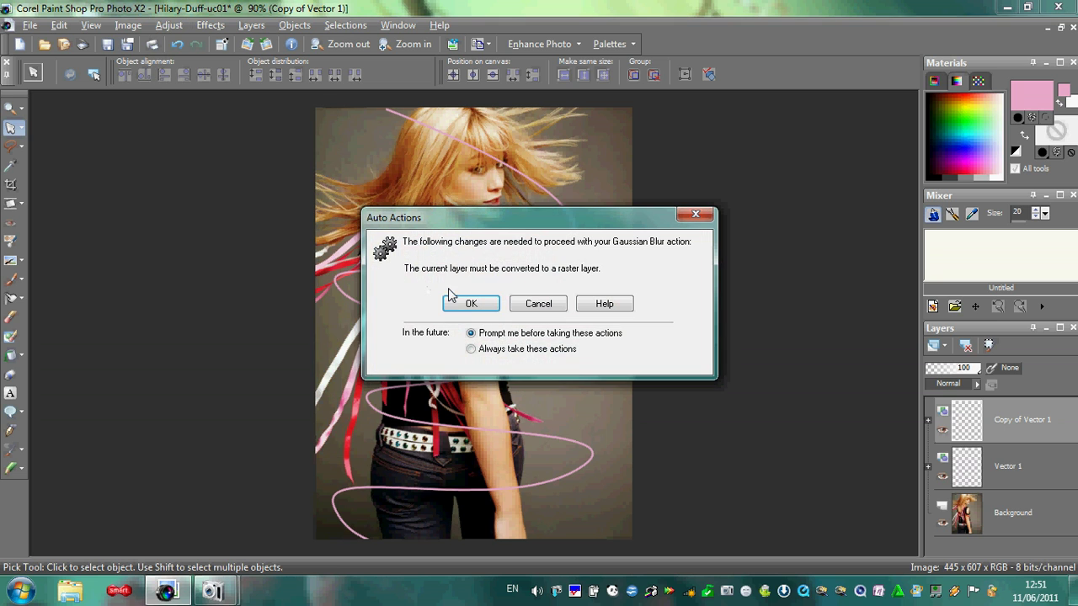
click(472, 304)
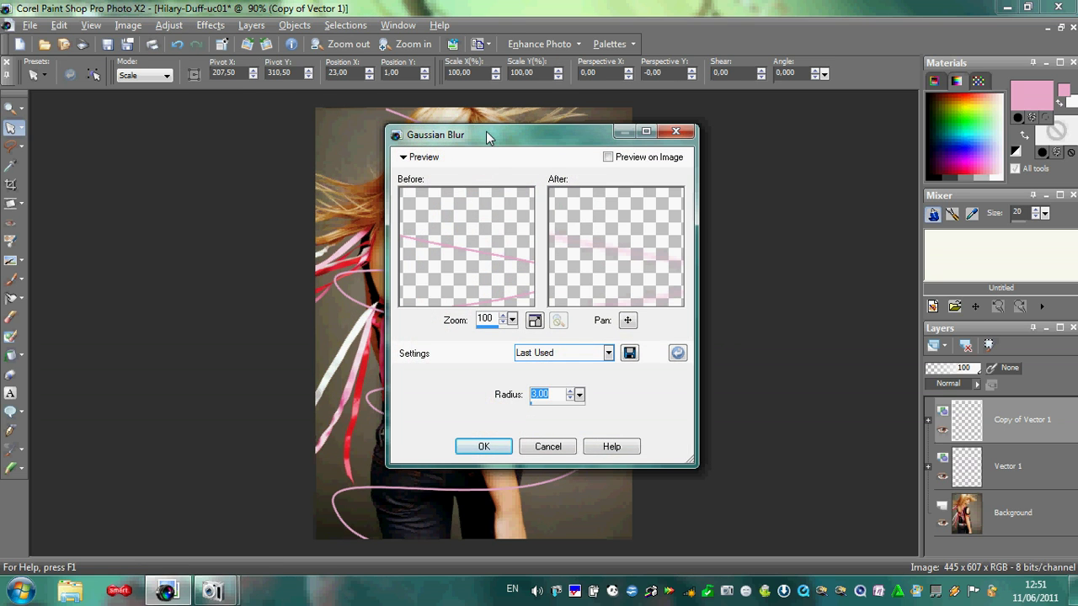
drag(486, 137, 658, 113)
drag(748, 369, 751, 394)
click(658, 425)
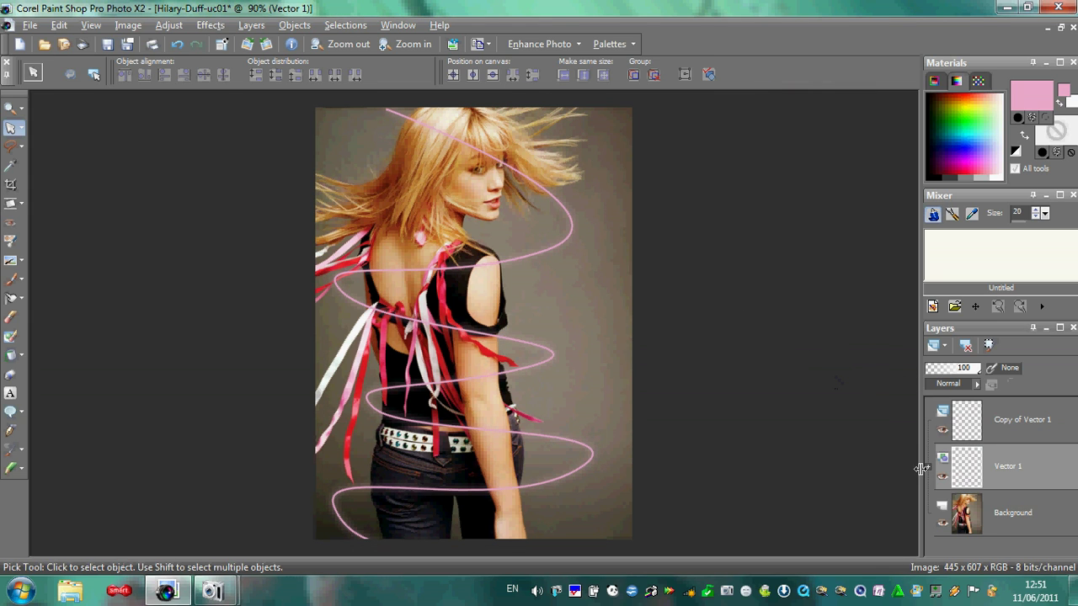
Convert the original Vector 1 layer to raster and apply a Gaussian Blur with a radius of 1.00
click(128, 24)
mouse_move(168, 24)
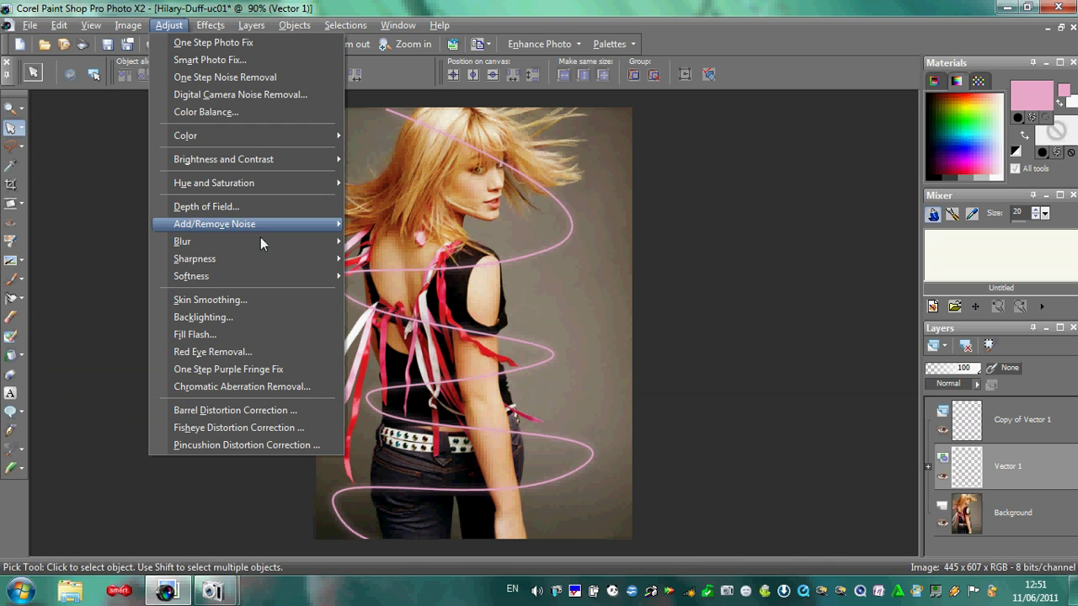
mouse_move(282, 241)
click(397, 293)
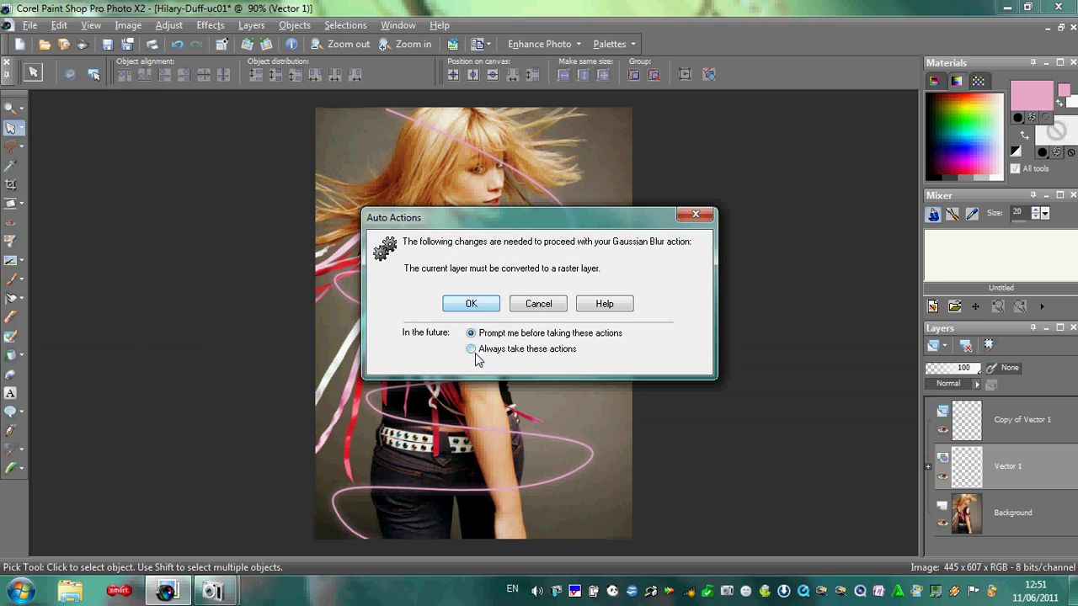
click(472, 304)
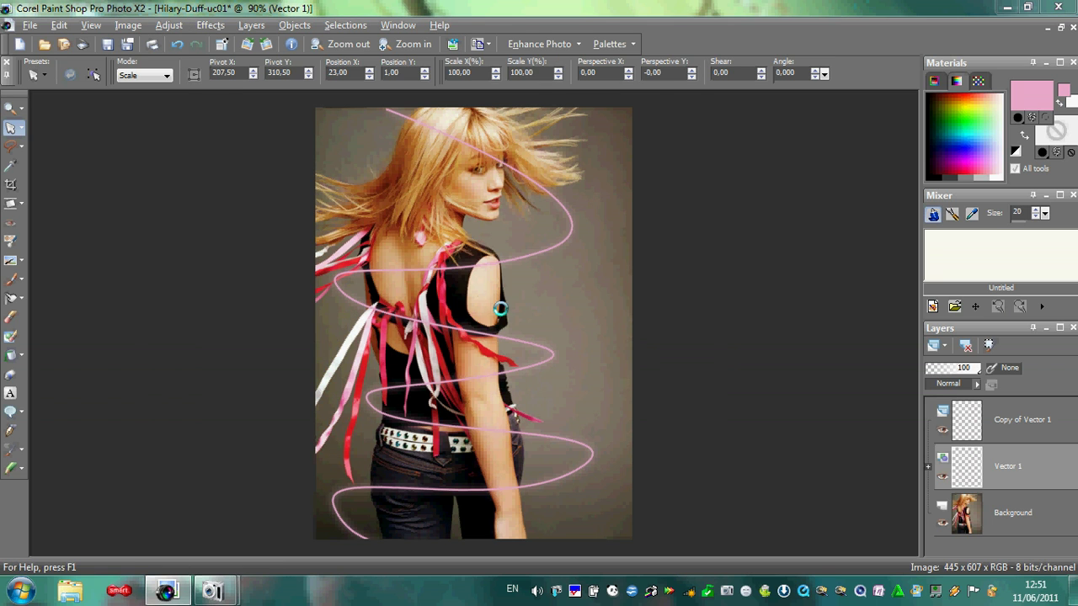
click(748, 369)
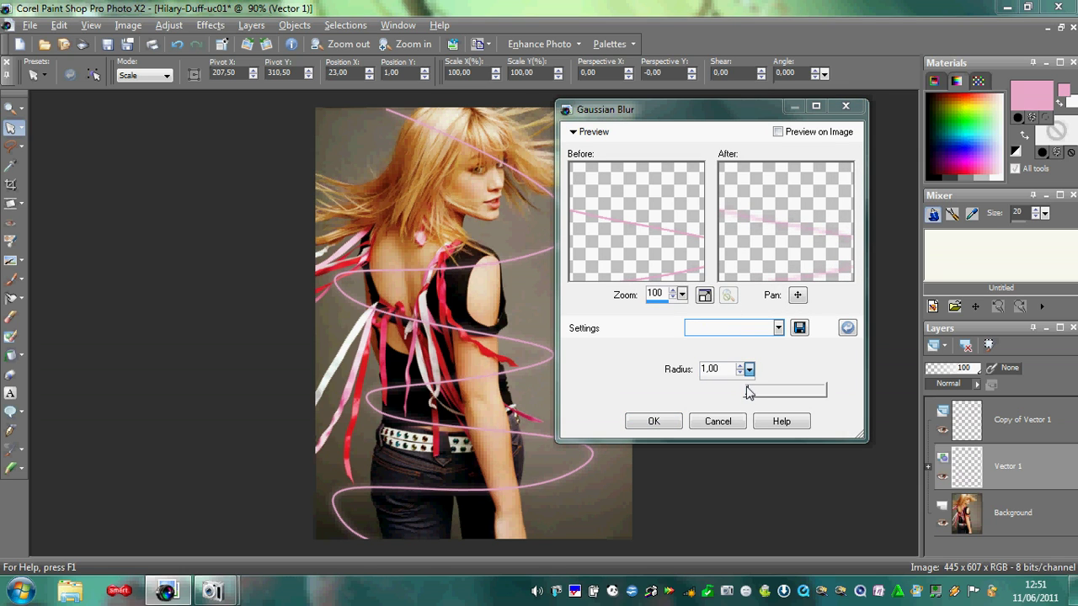
click(655, 421)
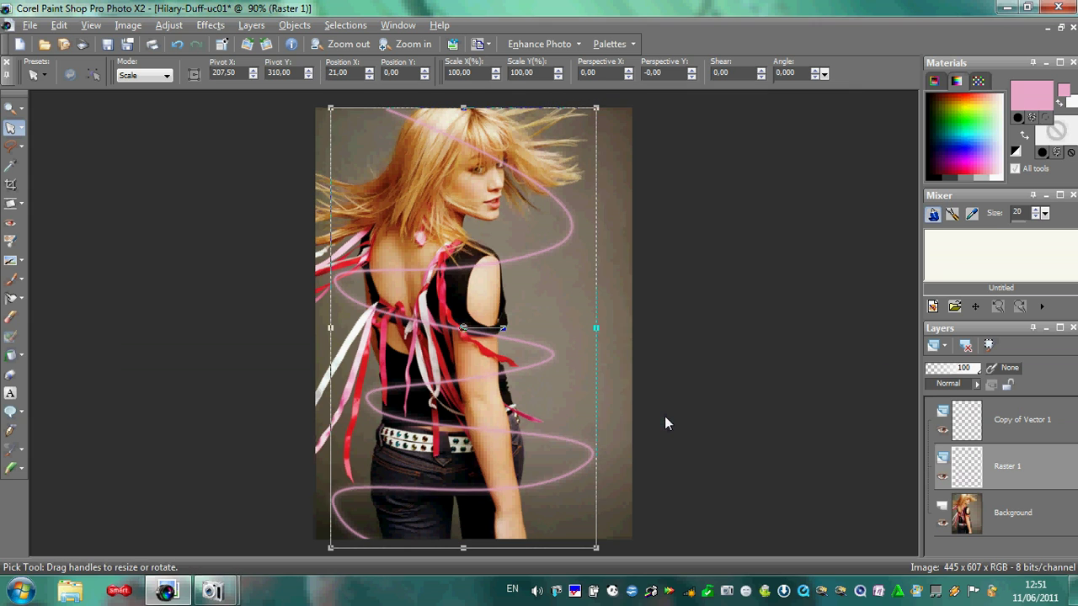
Duplicate the blurred Copy of Vector 1 layer twice to strengthen the glow
click(1021, 420)
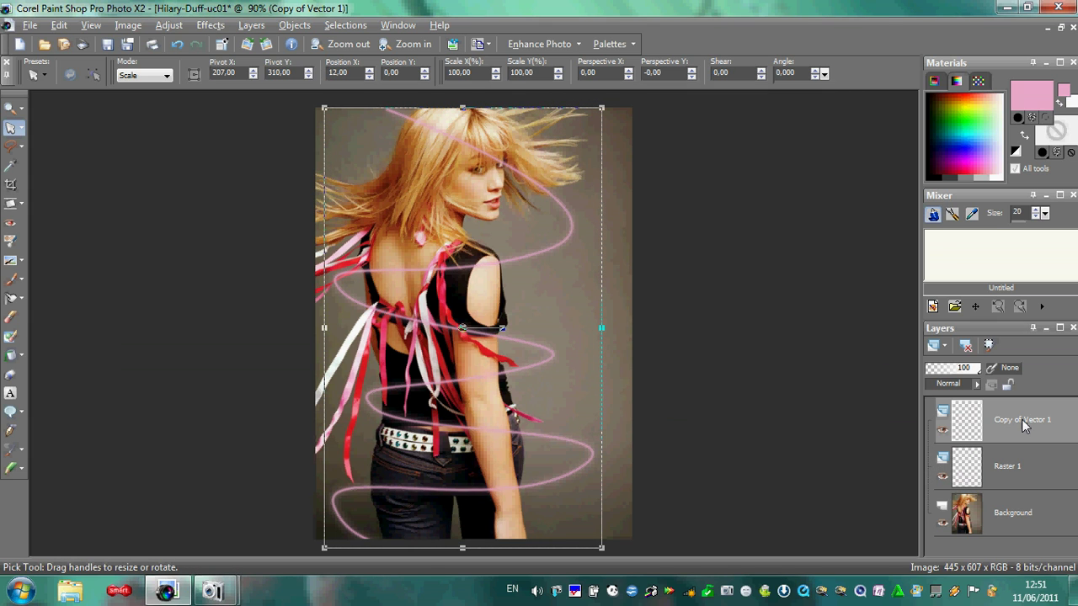
right_click(1021, 420)
click(984, 205)
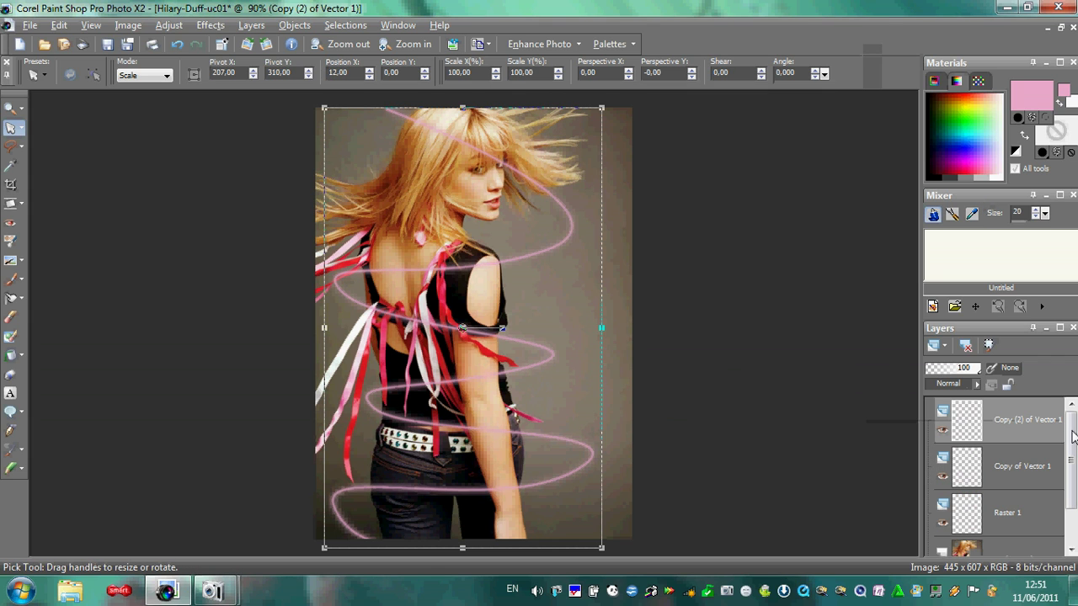
right_click(1024, 405)
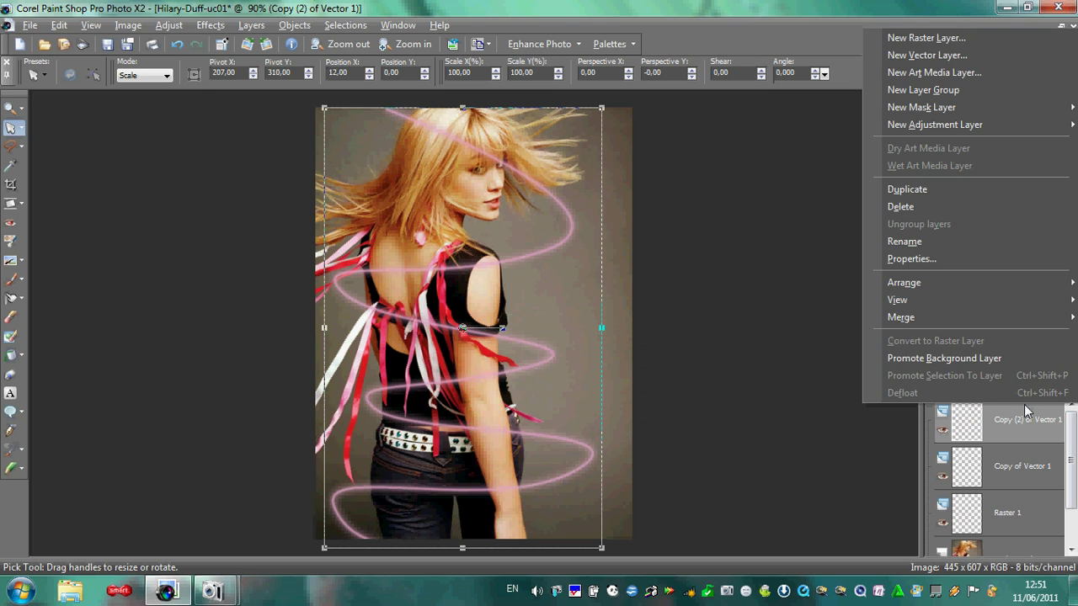
click(937, 194)
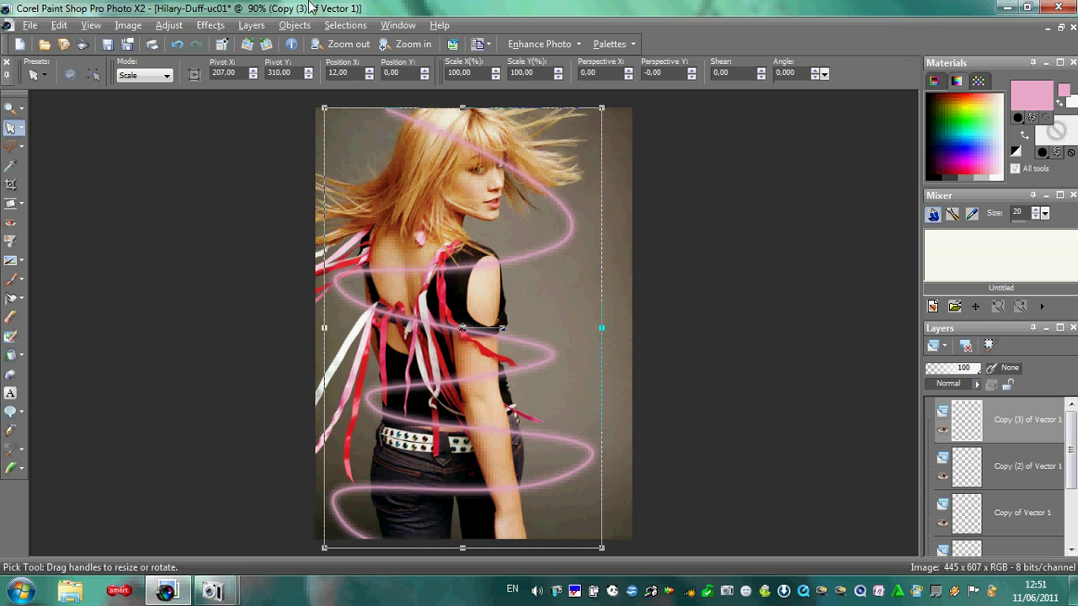
Merge the two extra glow duplicates down into the Copy of Vector 1 layer
click(251, 24)
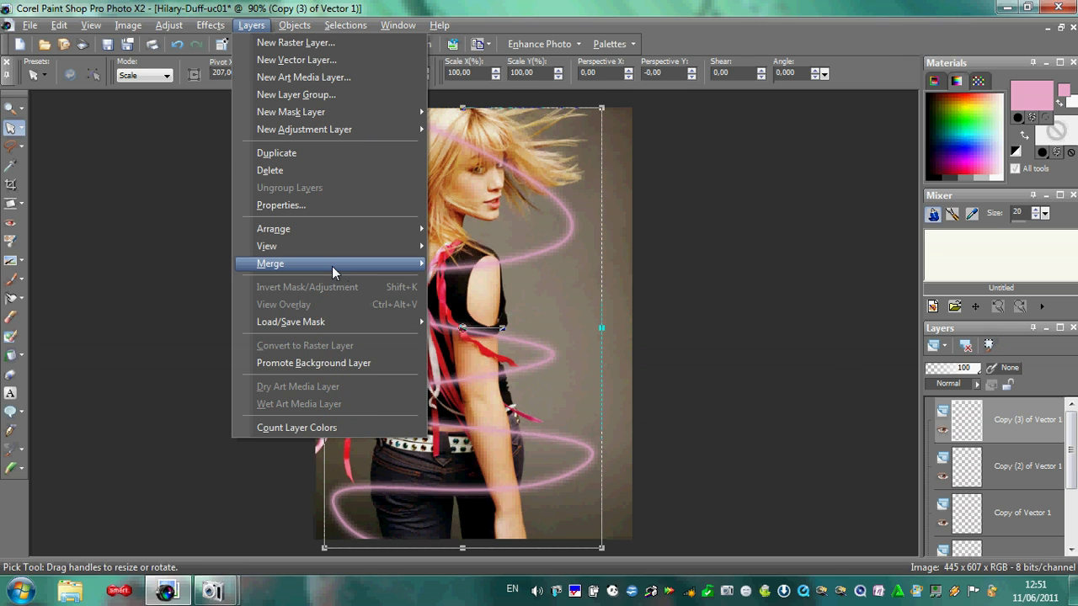
click(517, 263)
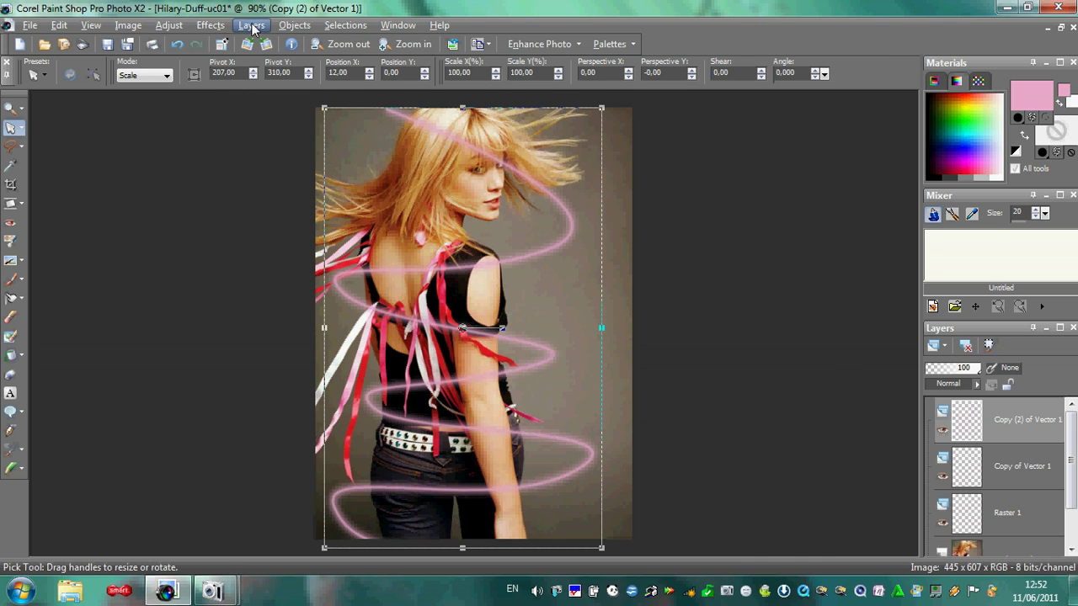
click(251, 26)
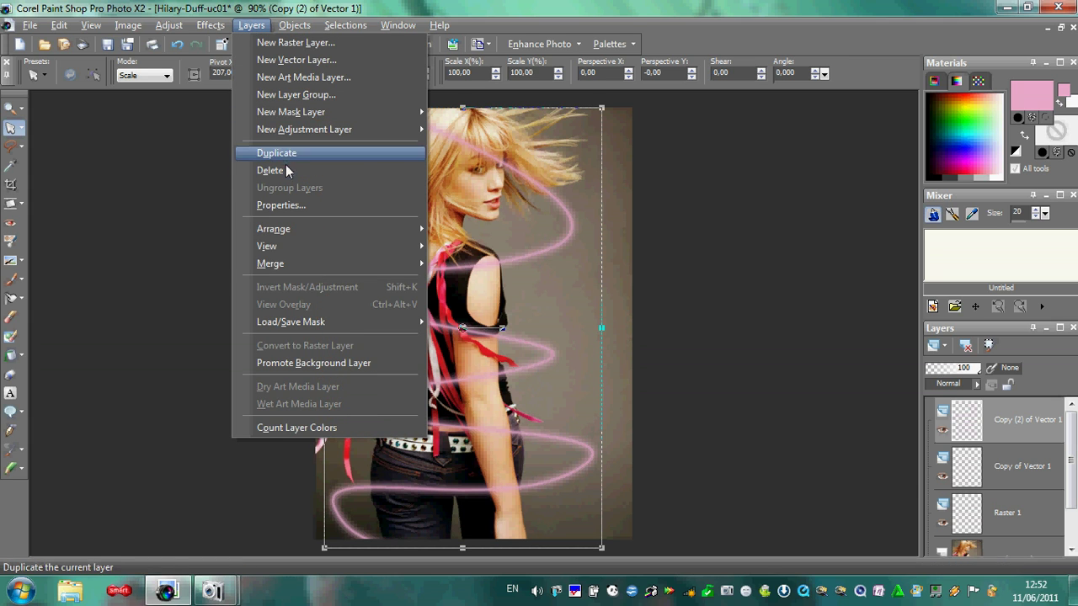
mouse_move(313, 266)
click(495, 266)
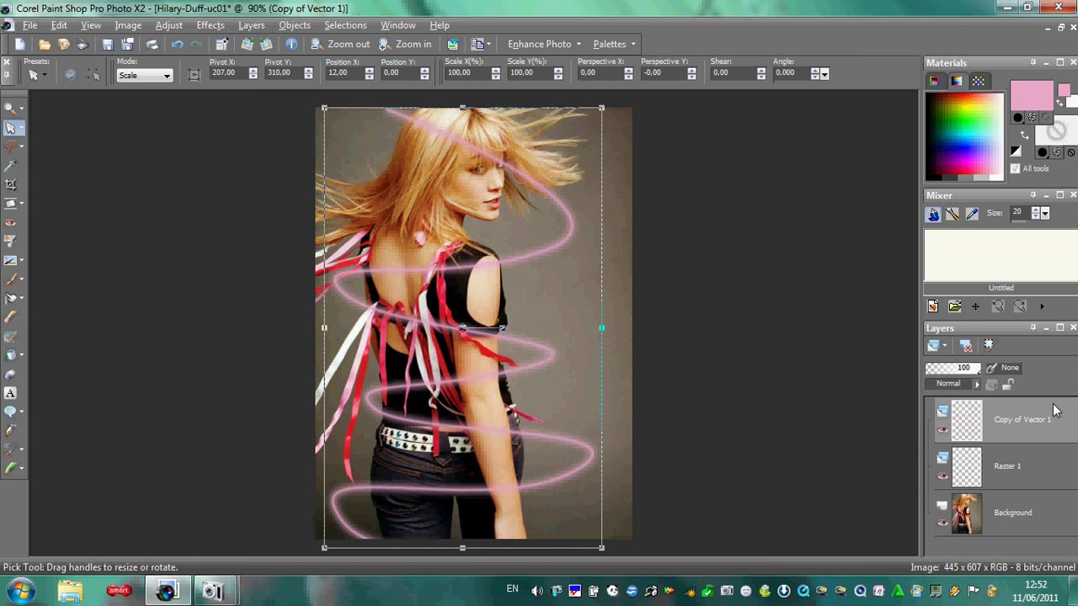
Duplicate the Raster 1 layer
click(1057, 473)
right_click(1057, 473)
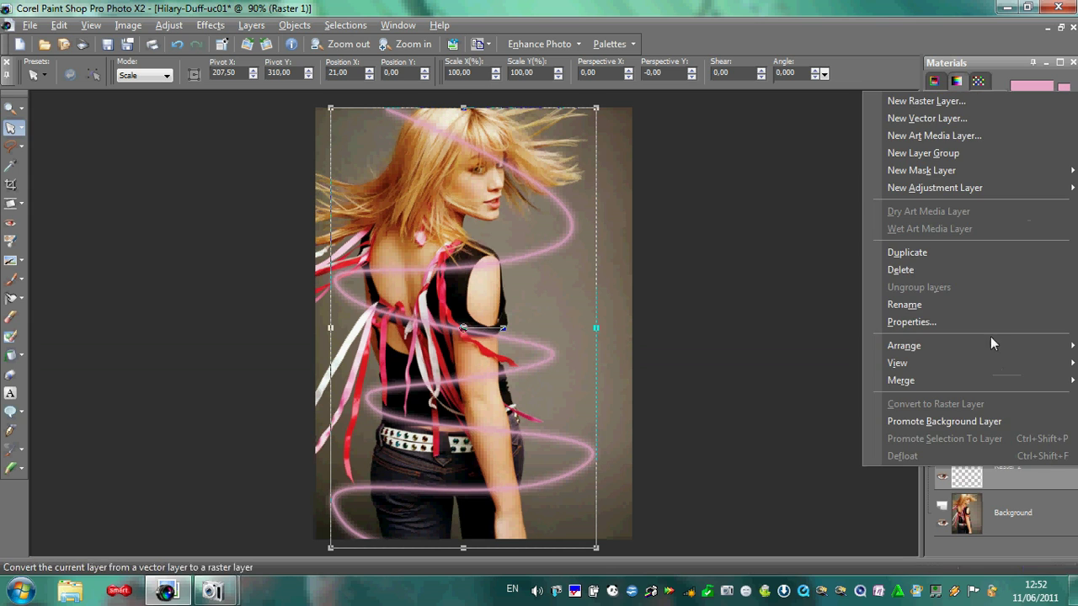
click(969, 252)
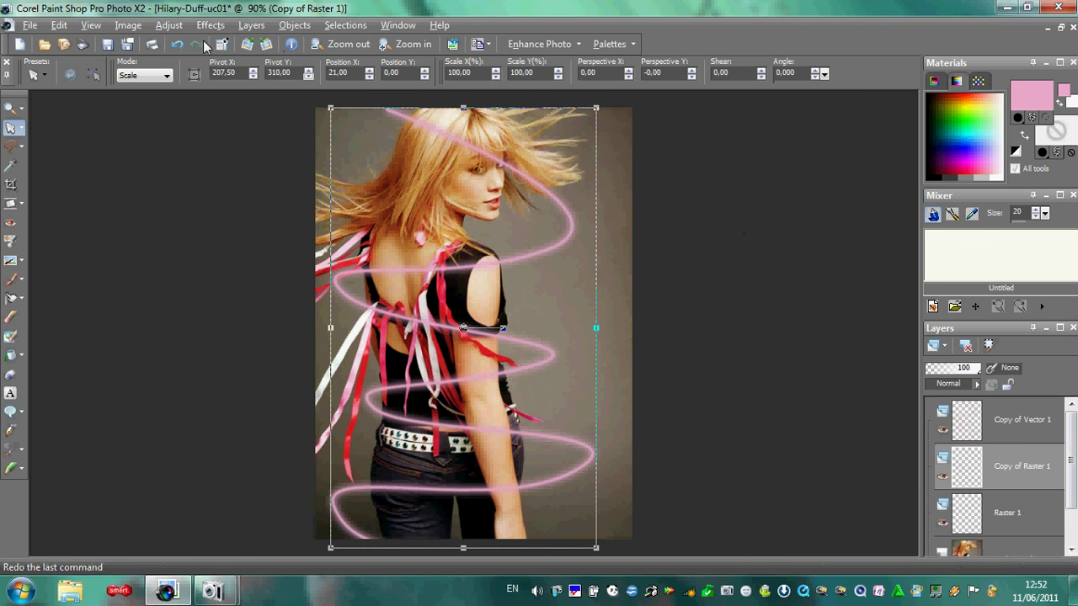
Colorize the Copy of Raster 1 layer with a hue of 48 and a saturation of 128
click(166, 26)
mouse_move(238, 184)
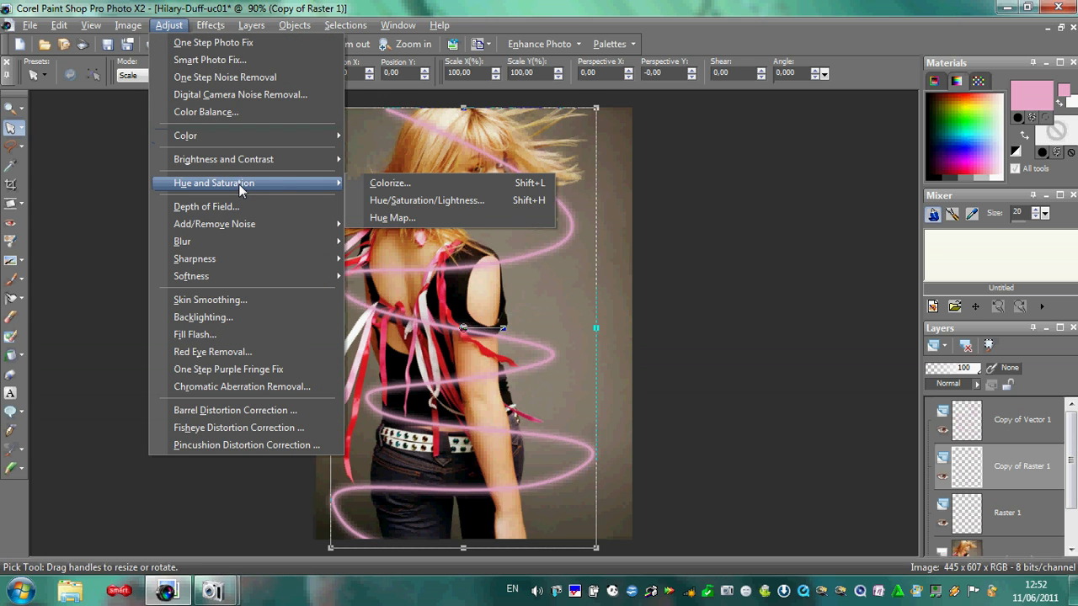
click(405, 185)
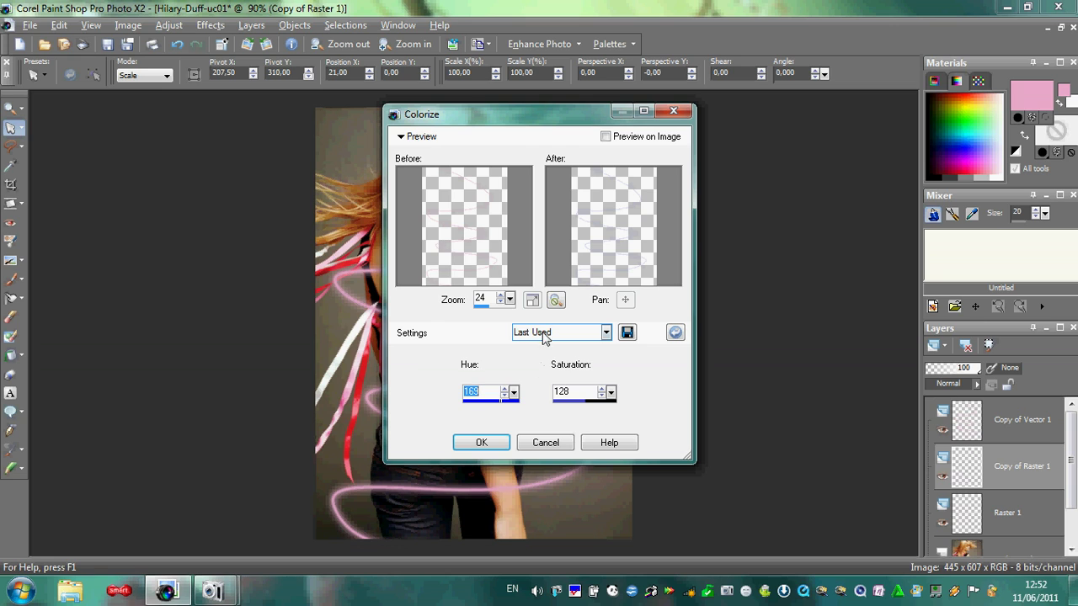
drag(514, 403, 462, 426)
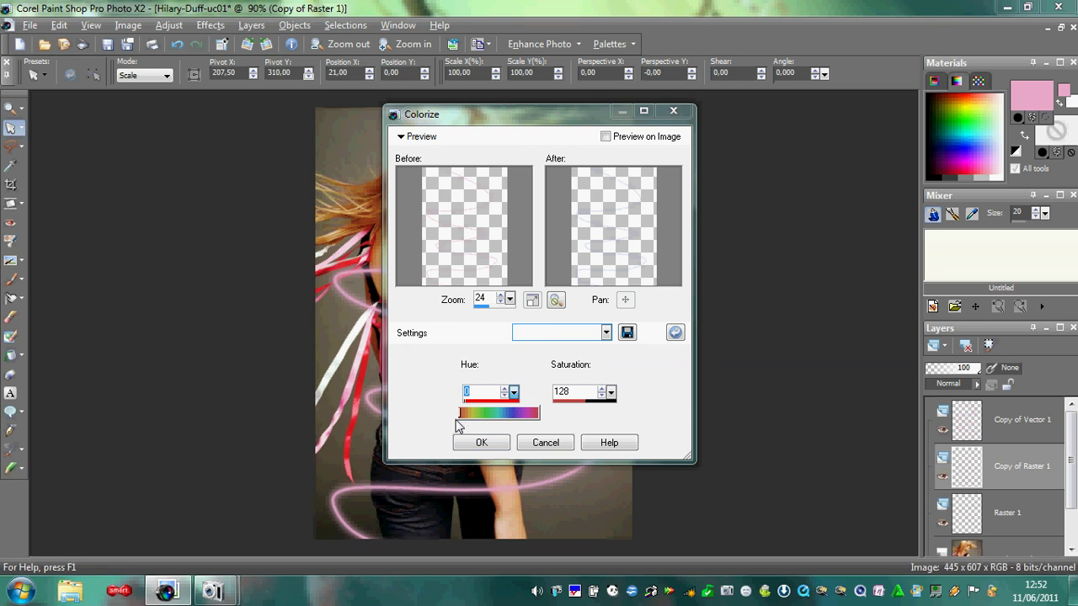
drag(513, 392, 524, 426)
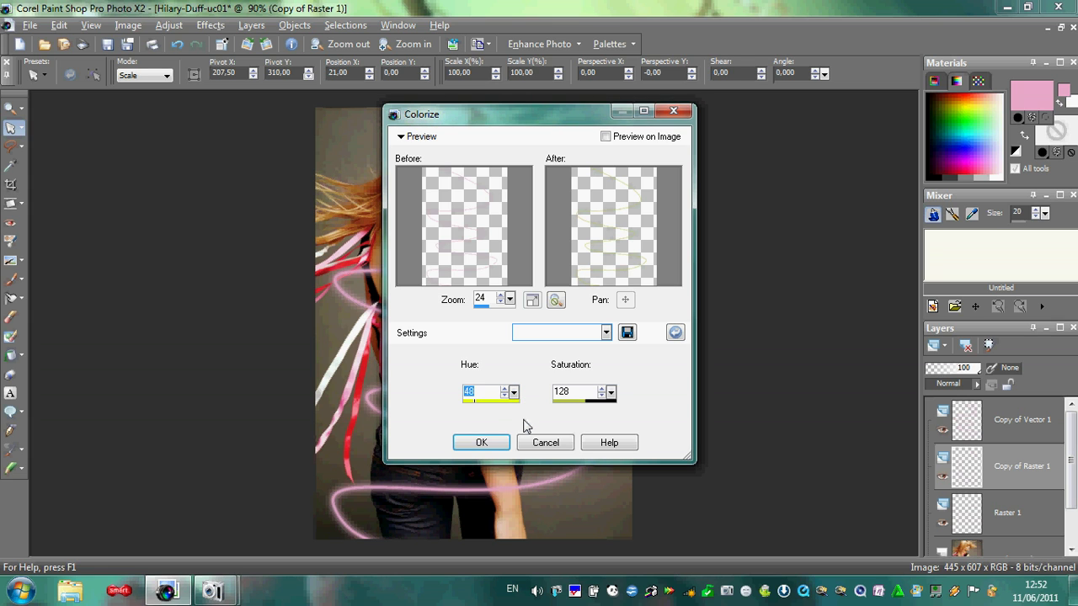
click(481, 442)
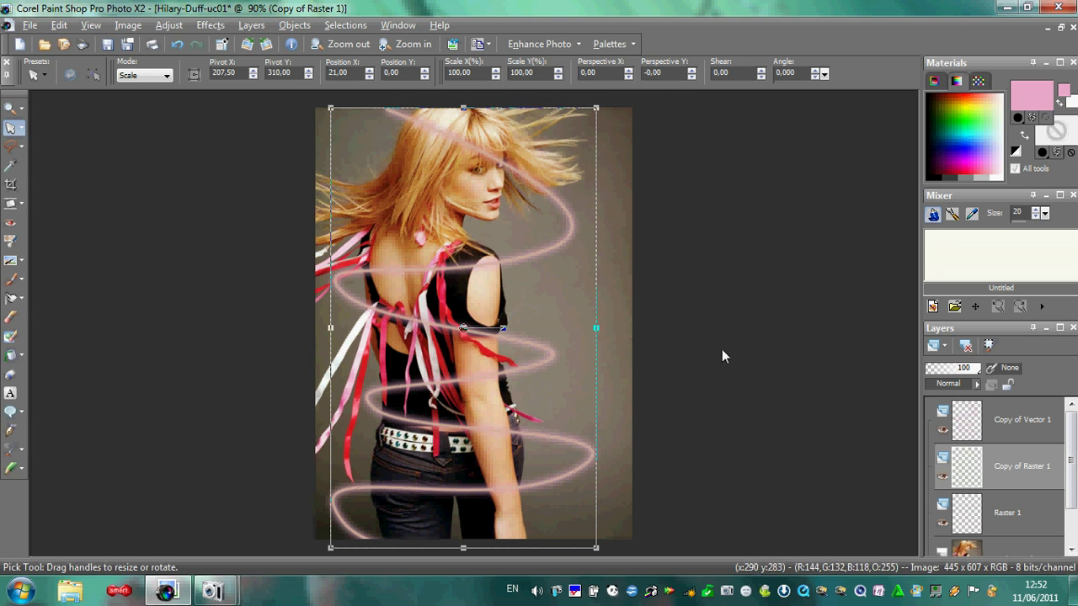
Merge the Copy of Vector 1 and Copy of Raster 1 layers down into Raster 1
click(1030, 428)
right_click(1029, 428)
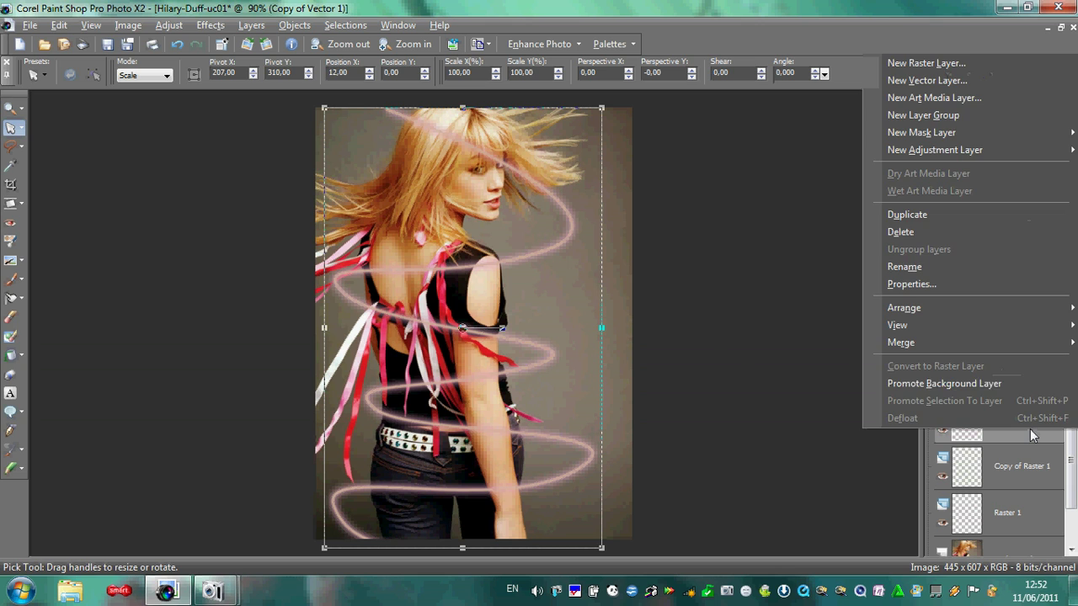
click(251, 24)
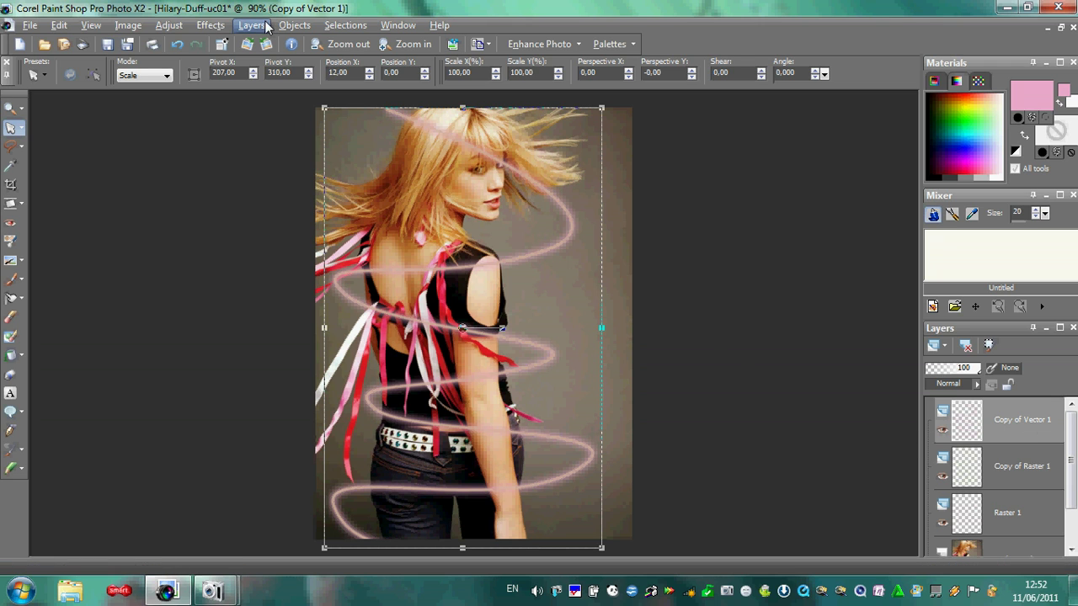
mouse_move(309, 263)
click(461, 266)
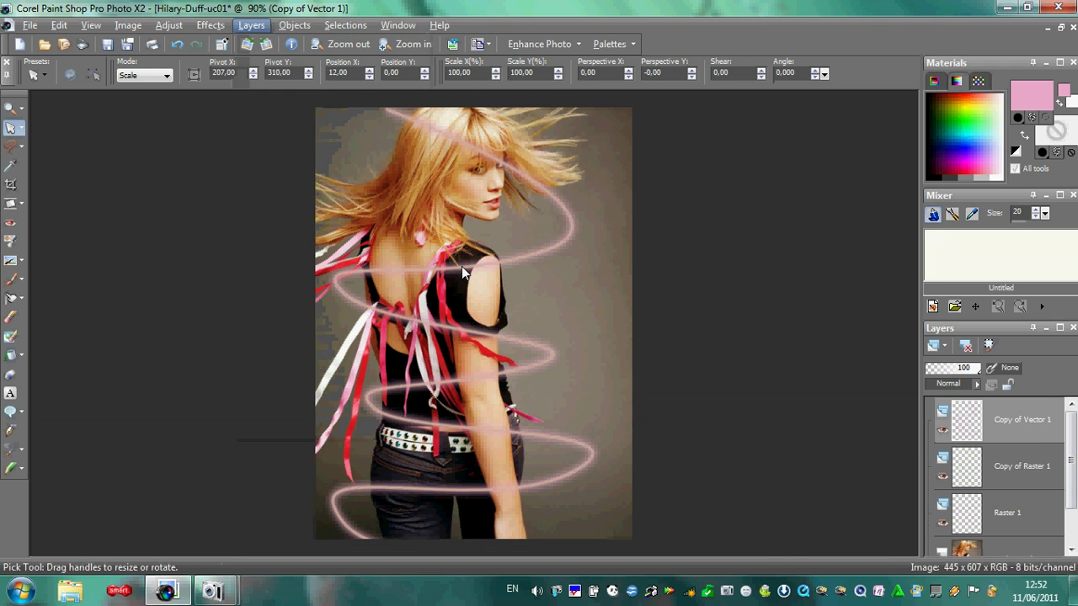
click(253, 26)
mouse_move(350, 266)
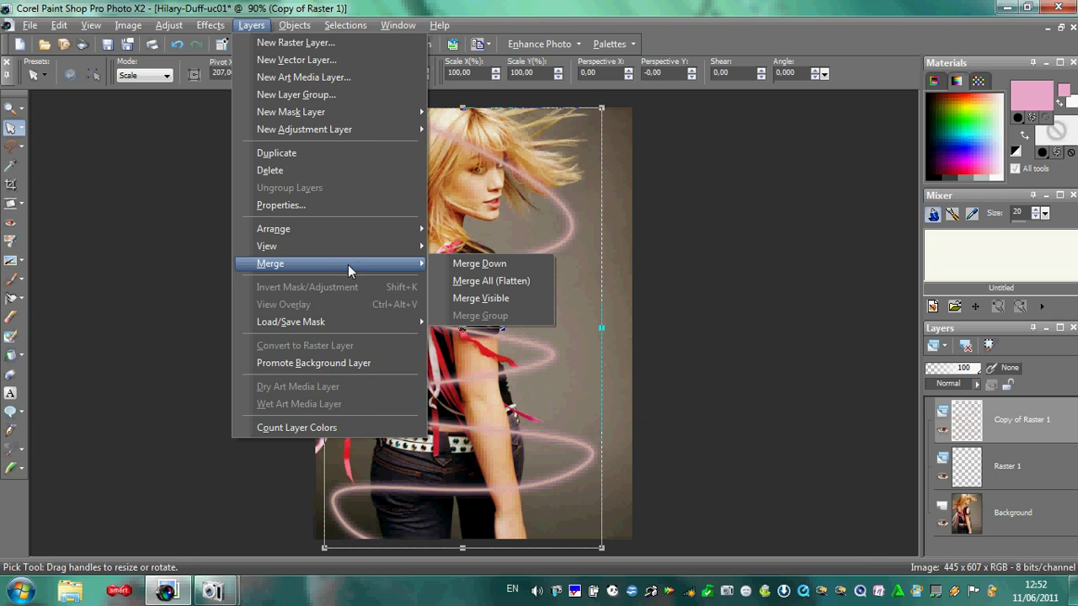
click(472, 266)
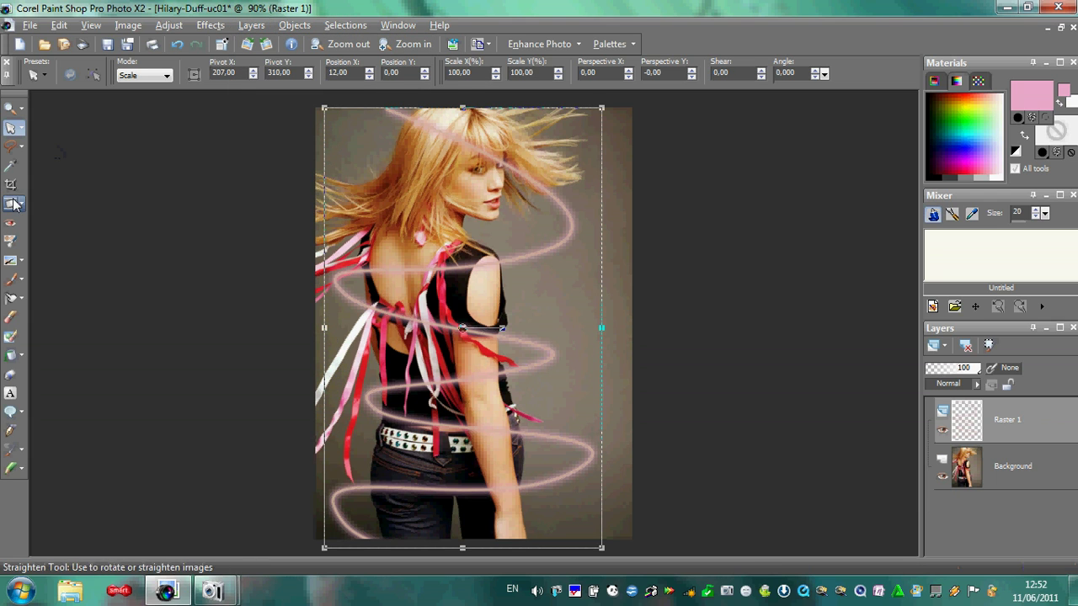
Erase the beam on Raster 1 where it should pass behind the woman's head, mid-back and waist, using a size 32 eraser
click(11, 319)
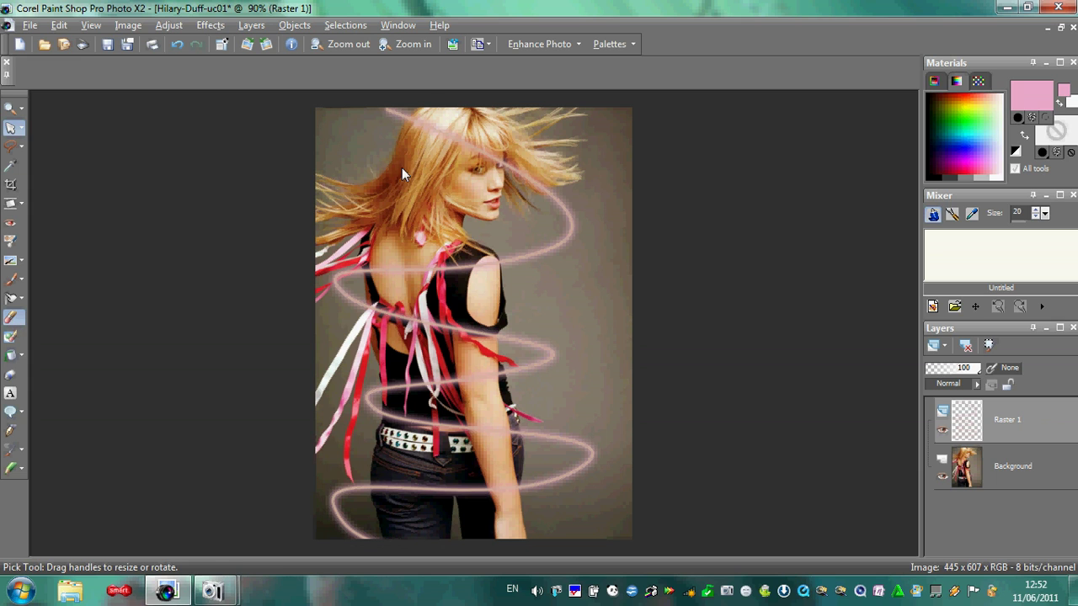
drag(473, 148, 532, 167)
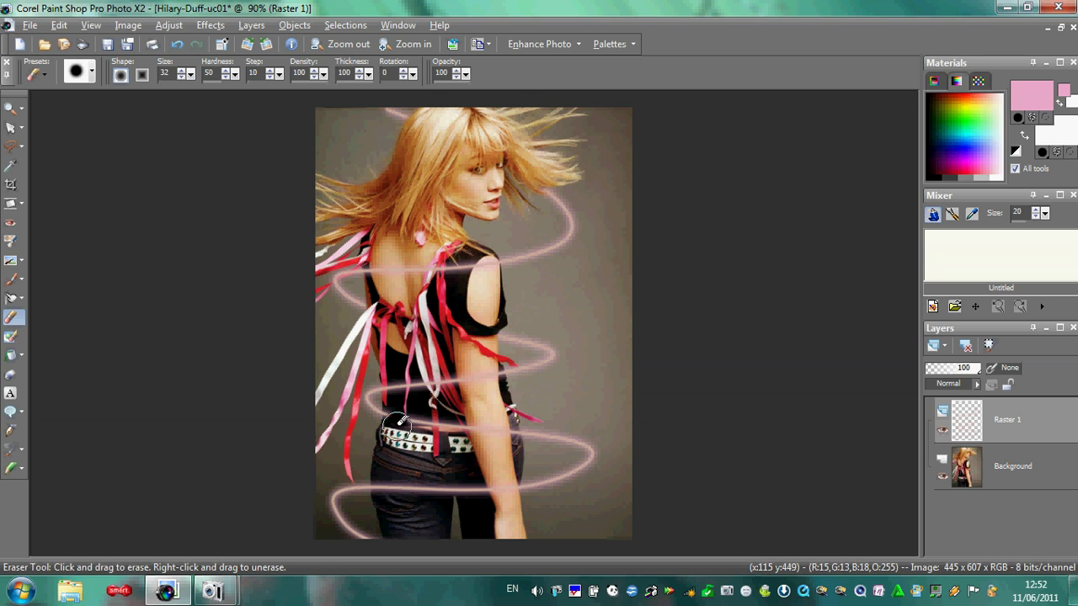
drag(443, 416, 469, 416)
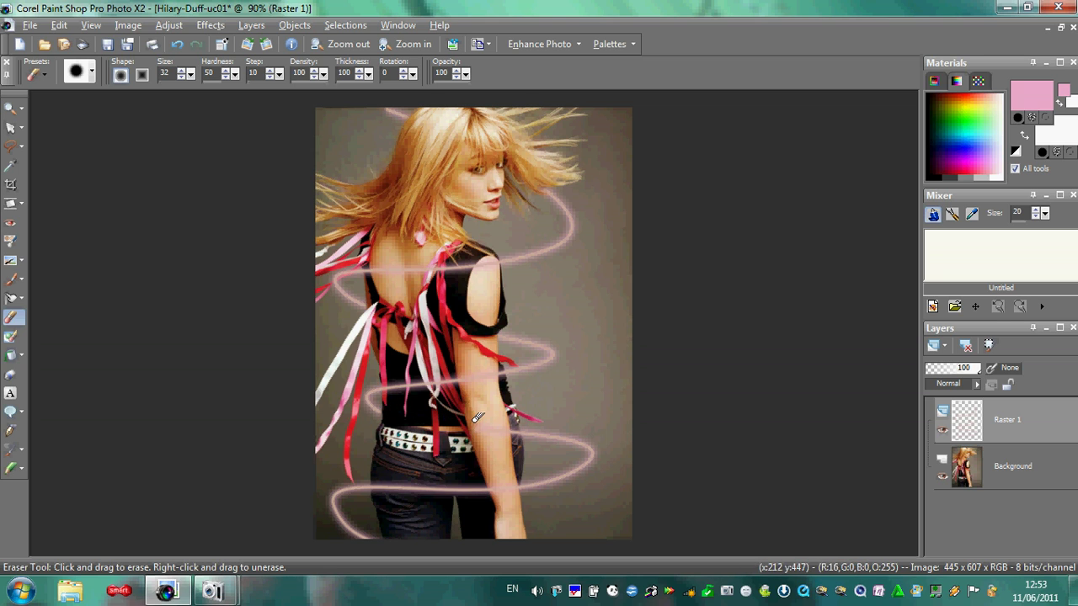